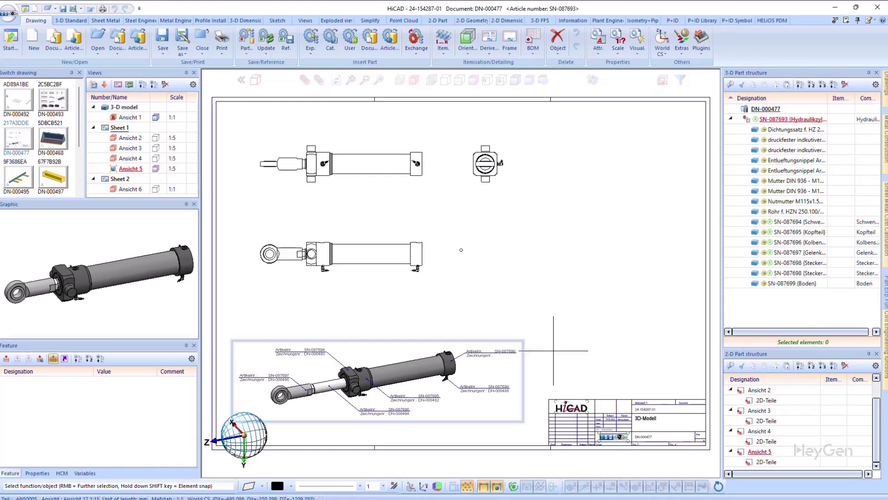
- Zoom in on the isometric cylinder view until its annotation labels are readable
{"action": "scroll", "coordinate": [463, 419], "scroll_direction": "up", "scroll_amount": 3}
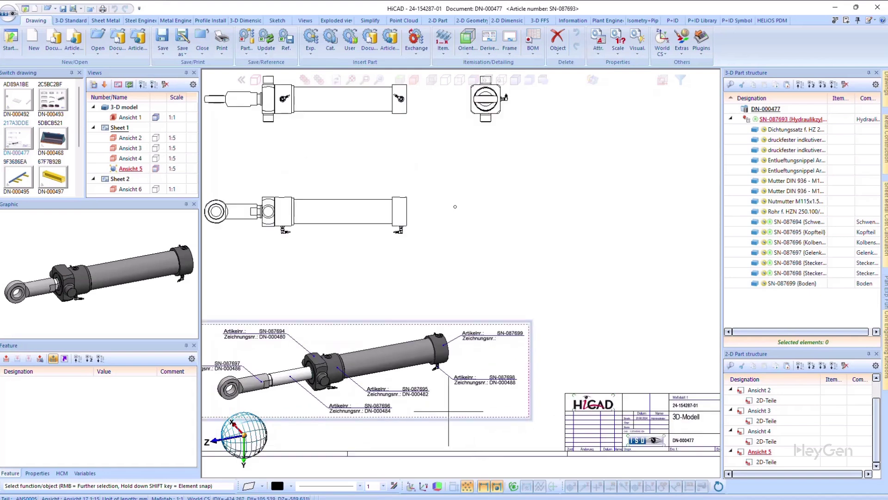
{"action": "scroll", "coordinate": [450, 409], "scroll_direction": "up", "scroll_amount": 1}
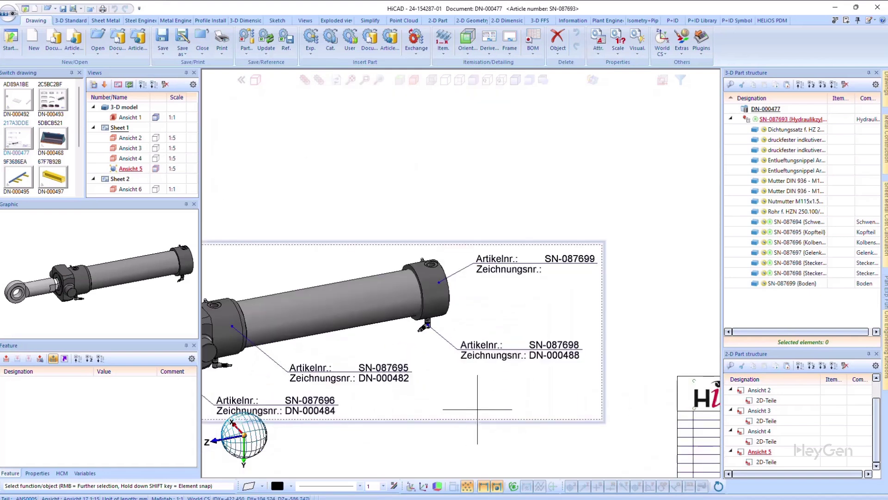
- Open the SN-087698 label flag and confirm its Zeichnungsnr. row uses the VA_LINKED_SZAS attribute
{"action": "double_click", "coordinate": [514, 350]}
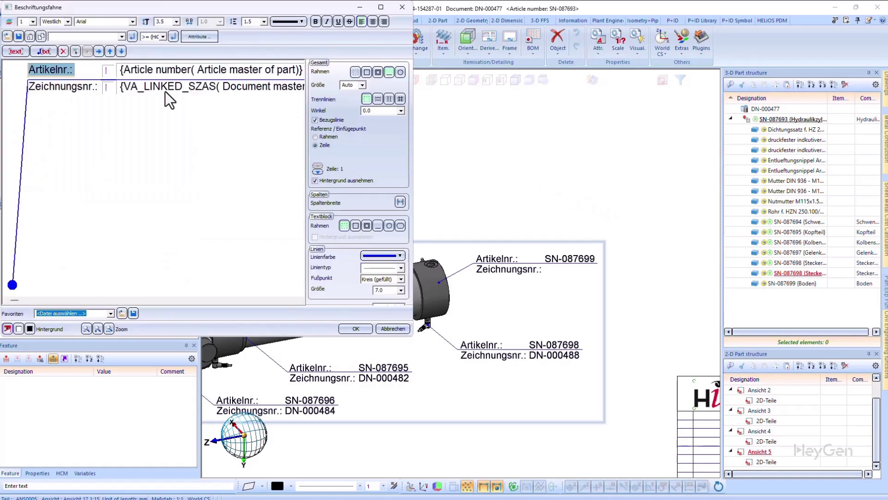
{"action": "left_click", "coordinate": [165, 92]}
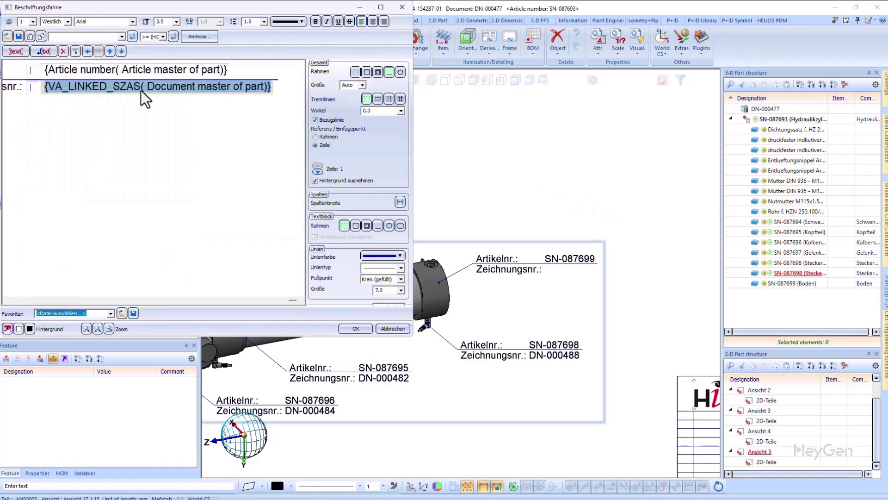
{"action": "left_click", "coordinate": [207, 39]}
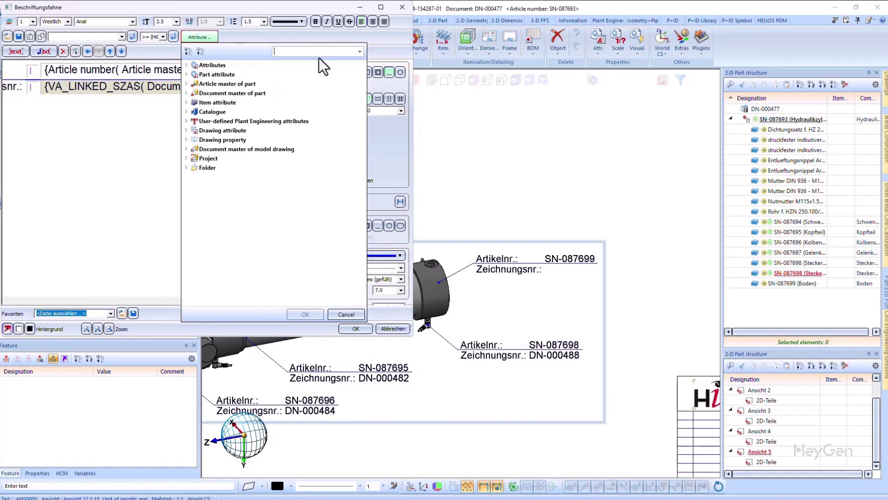
{"action": "type", "text": "Va_"}
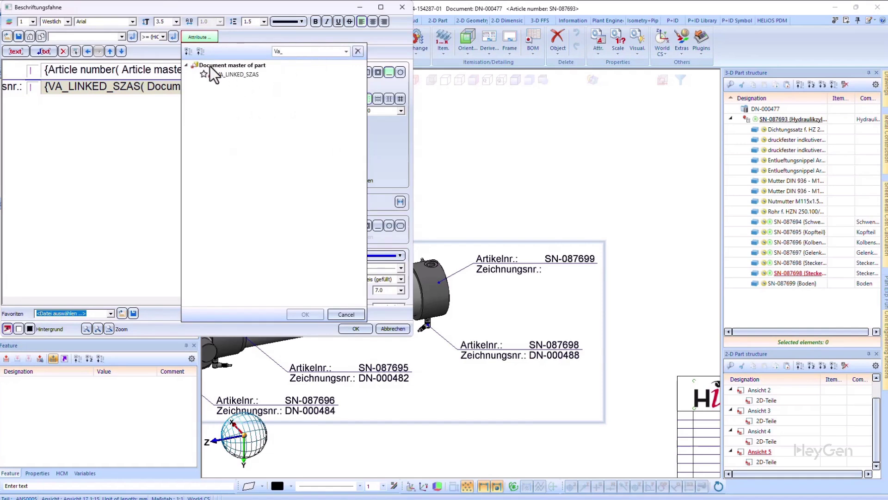
{"action": "left_click", "coordinate": [241, 77]}
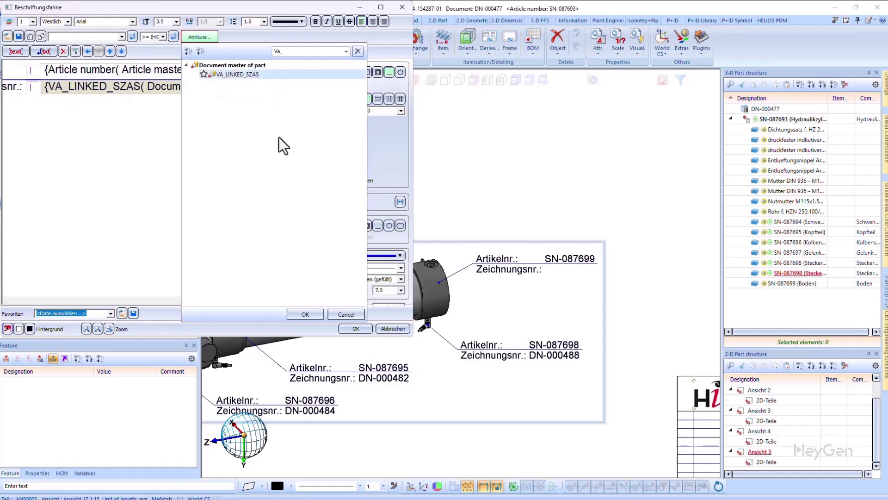
{"action": "left_click", "coordinate": [344, 314]}
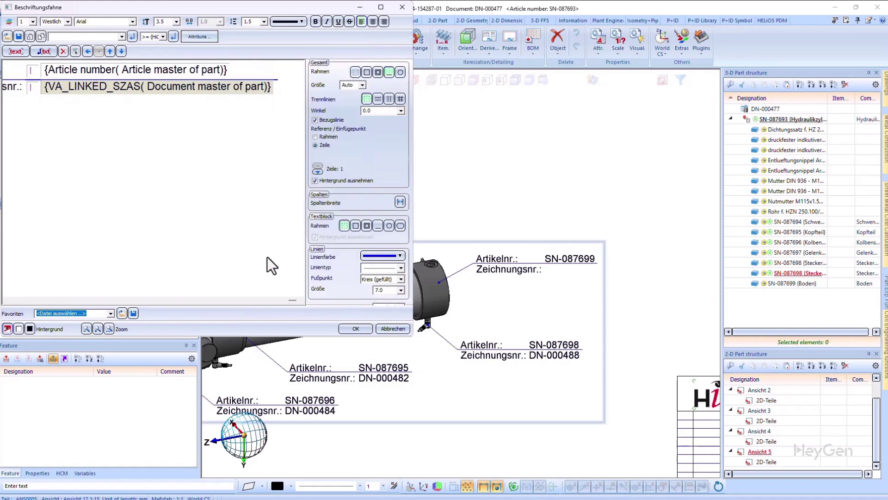
- Apply the label edit, then move the SN-087699 (Boden) label flag slightly lower right
{"action": "left_click", "coordinate": [353, 327]}
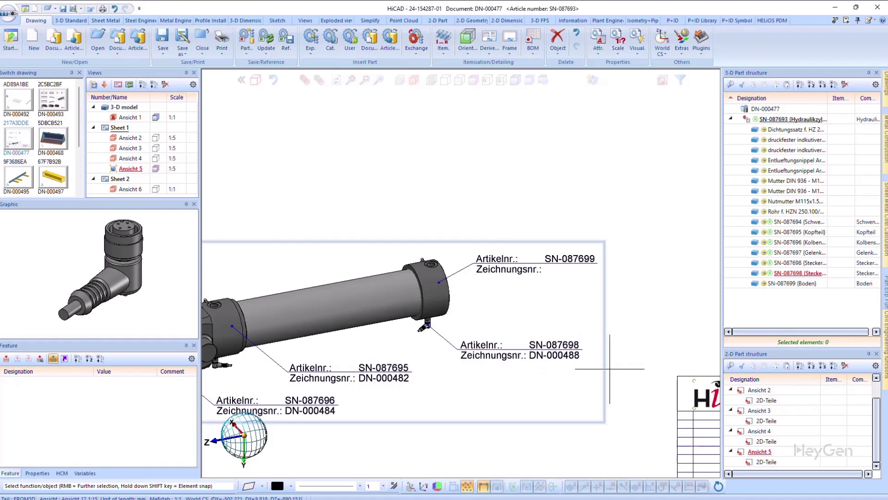
{"action": "left_click", "coordinate": [433, 282]}
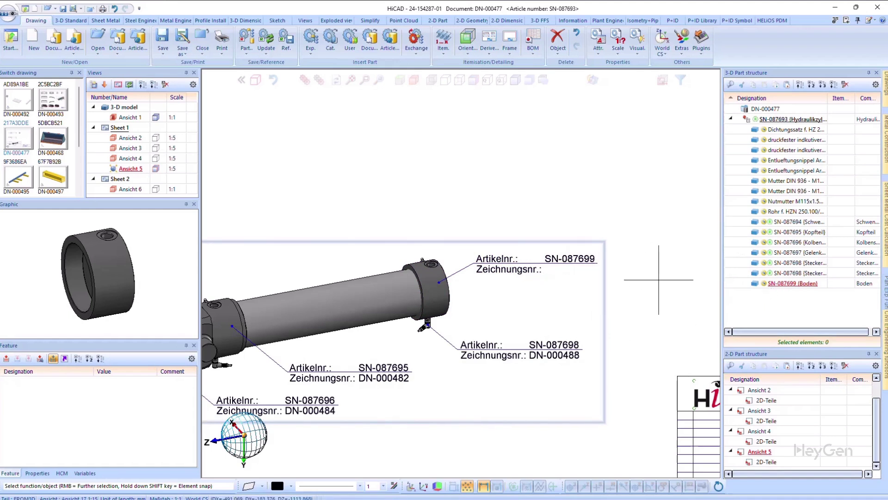
{"action": "scroll", "coordinate": [666, 164], "scroll_direction": "up", "scroll_amount": 2}
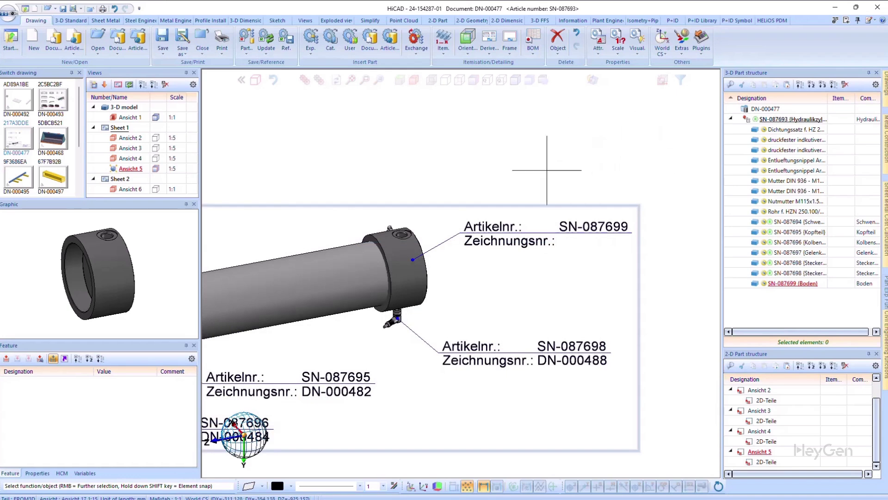
{"action": "left_click", "coordinate": [503, 232]}
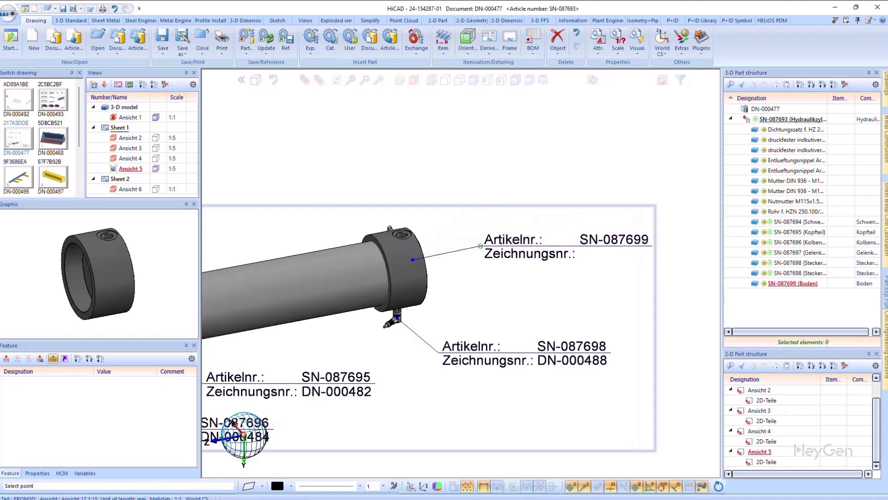
{"action": "left_click", "coordinate": [481, 245]}
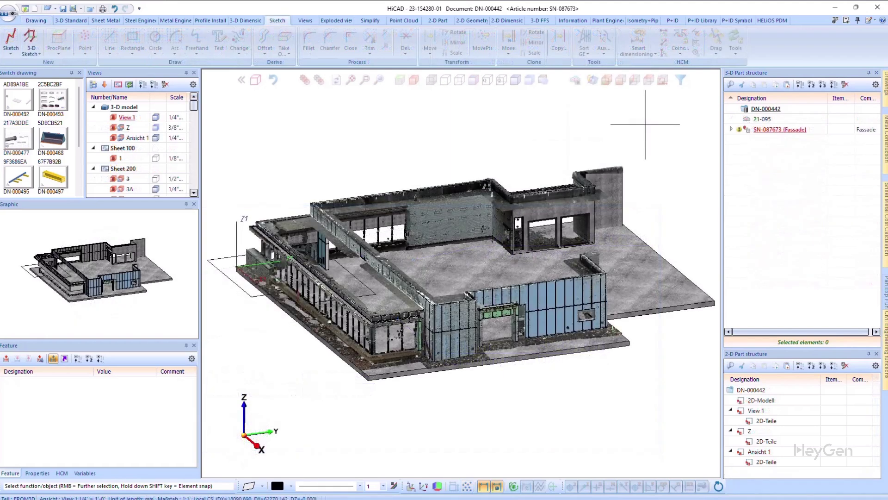
- Create hatched detail view Y from the lower-left rectangle of the top plan, then return to isometric
{"action": "left_click", "coordinate": [663, 79]}
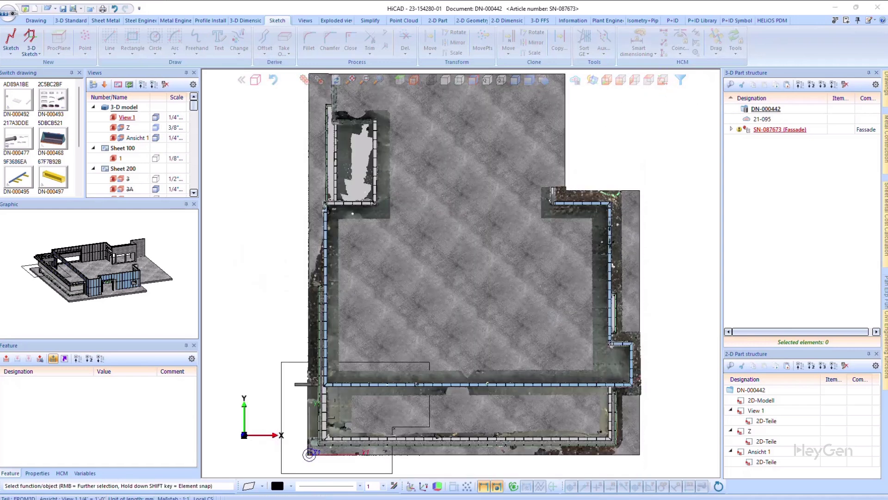
{"action": "right_click", "coordinate": [644, 124]}
{"action": "left_click", "coordinate": [746, 160]}
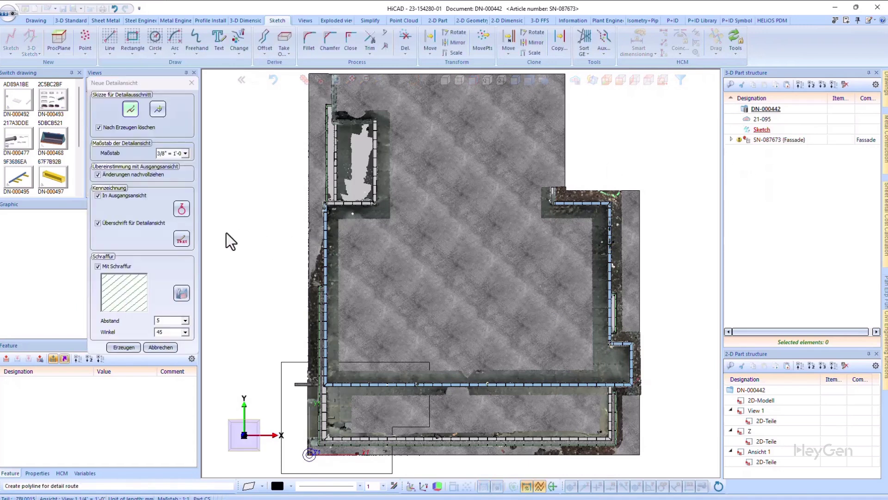
{"action": "left_click", "coordinate": [157, 110]}
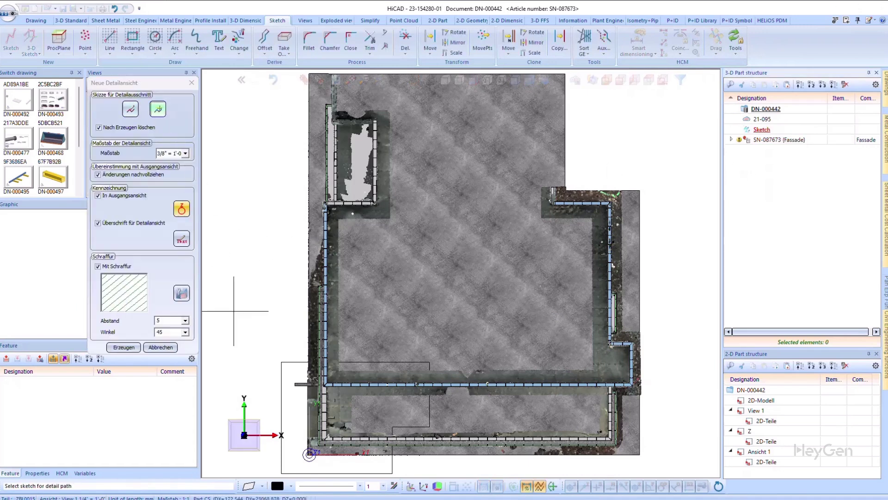
{"action": "left_click", "coordinate": [282, 384]}
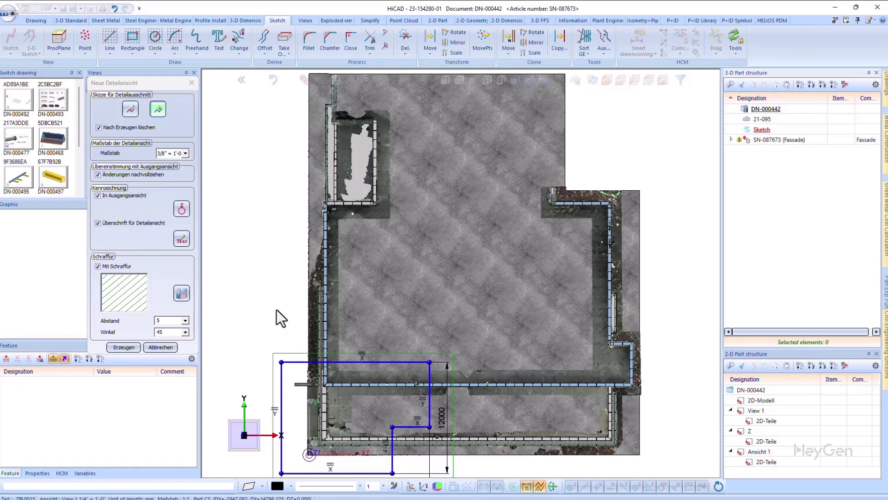
{"action": "left_click", "coordinate": [125, 347]}
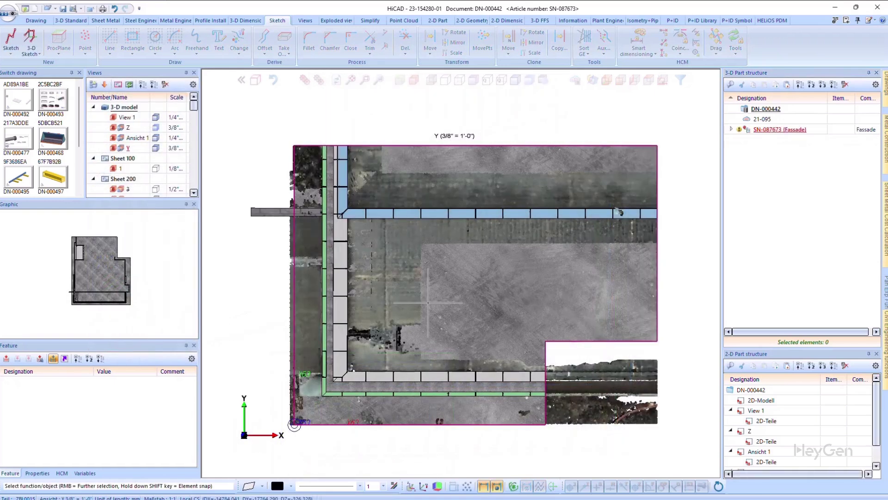
{"action": "key", "text": "Home"}
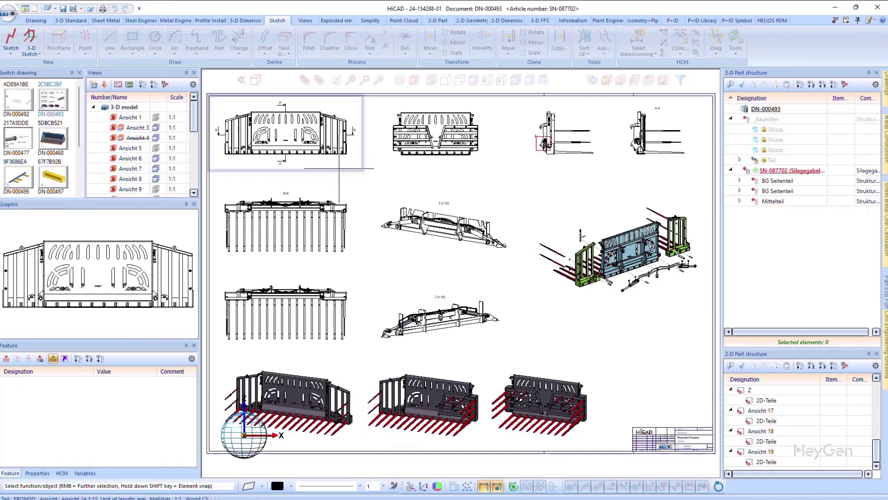
- Zoom onto the front view and show the BG Hydraulik assembly's hidden edges as dashed lines
{"action": "left_click", "coordinate": [365, 82]}
{"action": "left_click", "coordinate": [222, 196]}
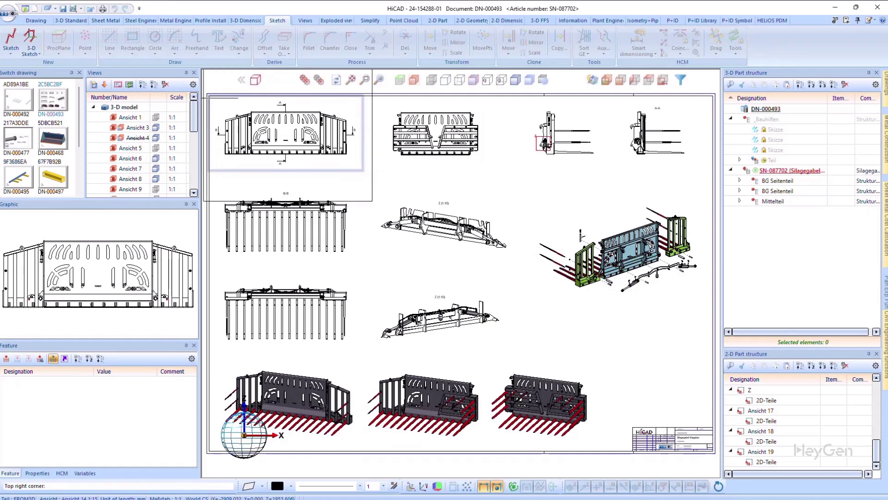
{"action": "left_click", "coordinate": [373, 95]}
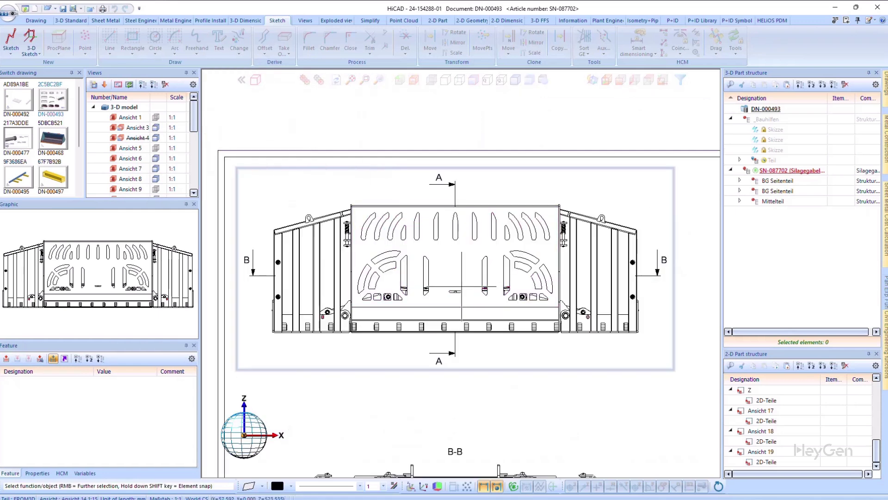
{"action": "scroll", "coordinate": [458, 444], "scroll_direction": "up", "scroll_amount": 2}
{"action": "scroll", "coordinate": [472, 300], "scroll_direction": "up", "scroll_amount": 1}
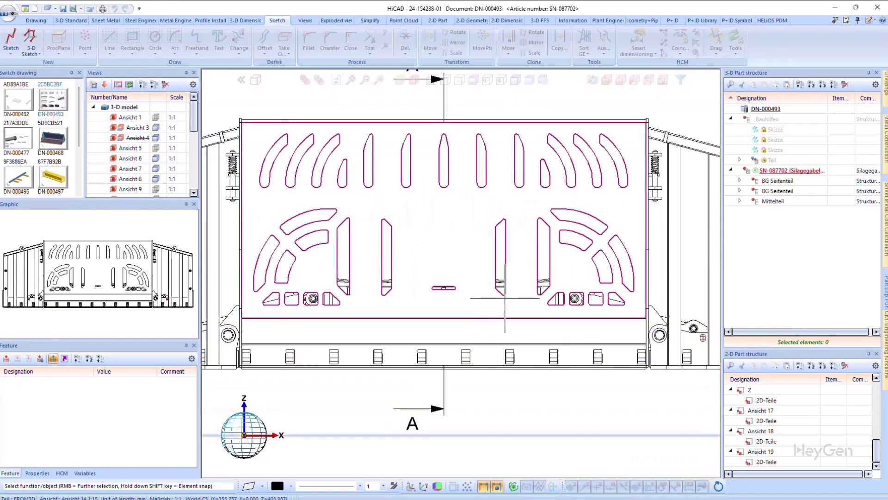
{"action": "left_click", "coordinate": [546, 288]}
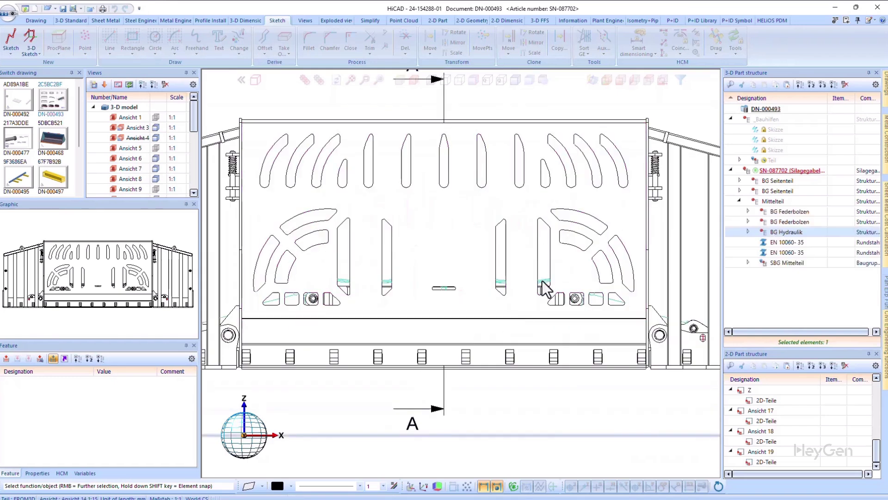
{"action": "right_click", "coordinate": [541, 281]}
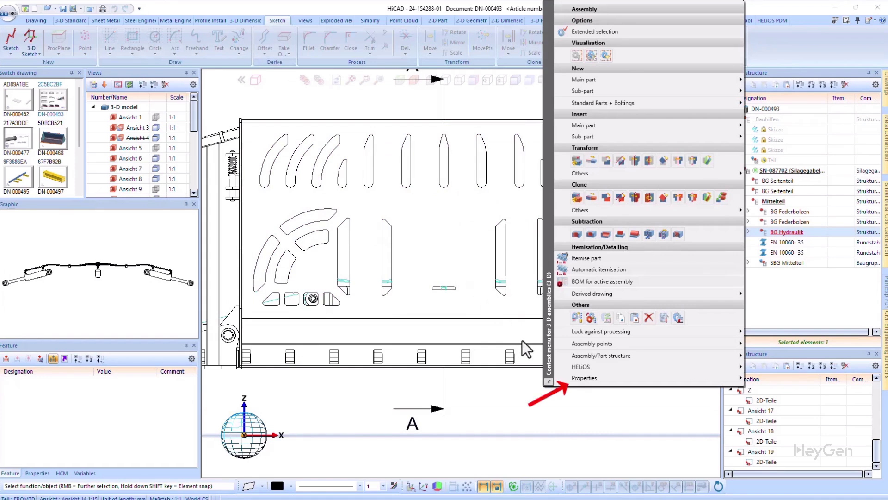
{"action": "mouse_move", "coordinate": [601, 379]}
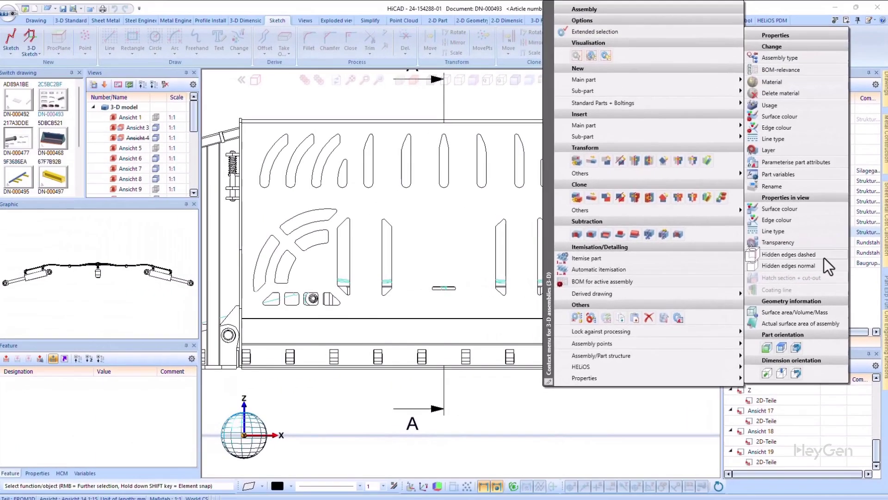
{"action": "left_click", "coordinate": [796, 231]}
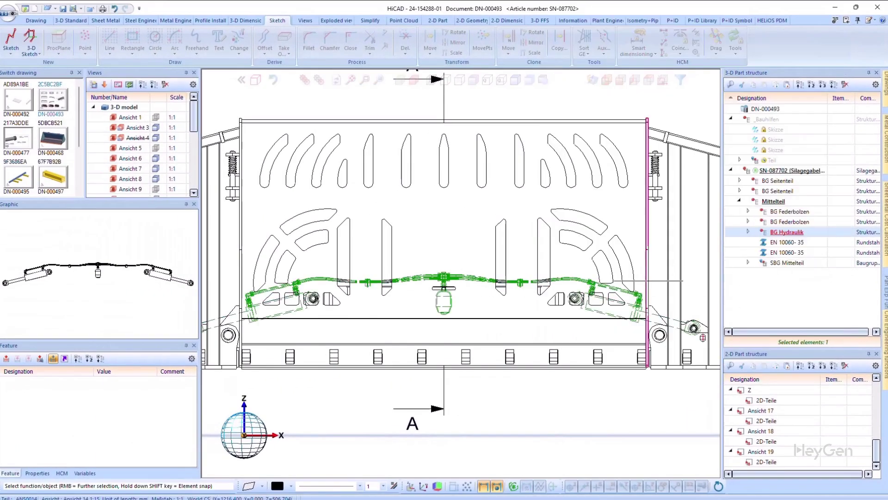
{"action": "scroll", "coordinate": [546, 400], "scroll_direction": "down", "scroll_amount": 2}
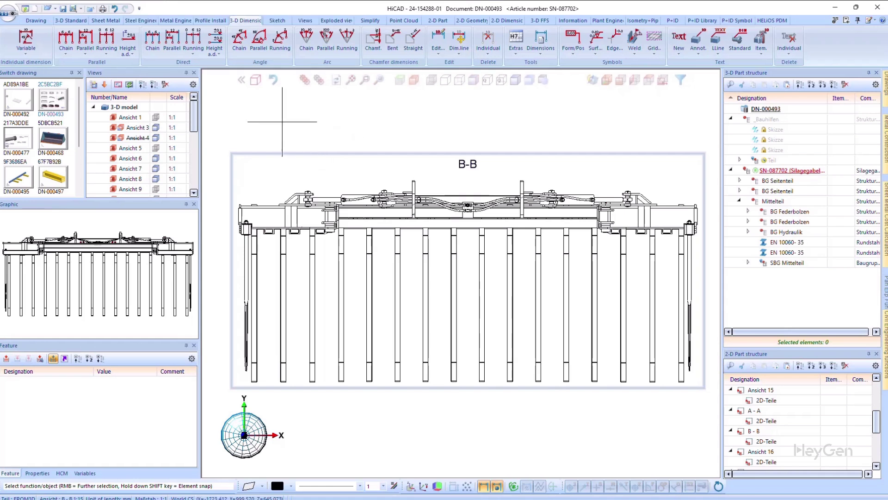
- Add a chain of three 270 dimensions across the four leftmost legs of section B-B
{"action": "left_click", "coordinate": [66, 37]}
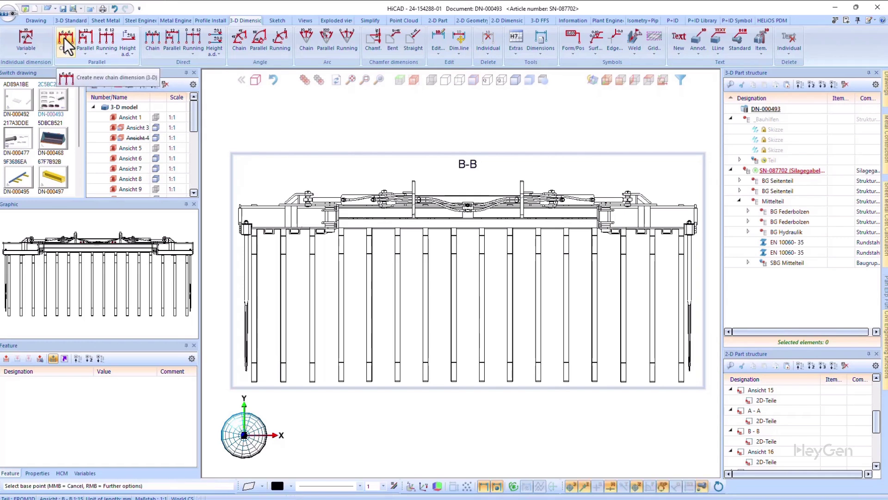
{"action": "left_click", "coordinate": [251, 382]}
{"action": "left_click", "coordinate": [282, 382]}
{"action": "left_click", "coordinate": [270, 402]}
{"action": "left_click", "coordinate": [310, 382]}
{"action": "left_click", "coordinate": [338, 382]}
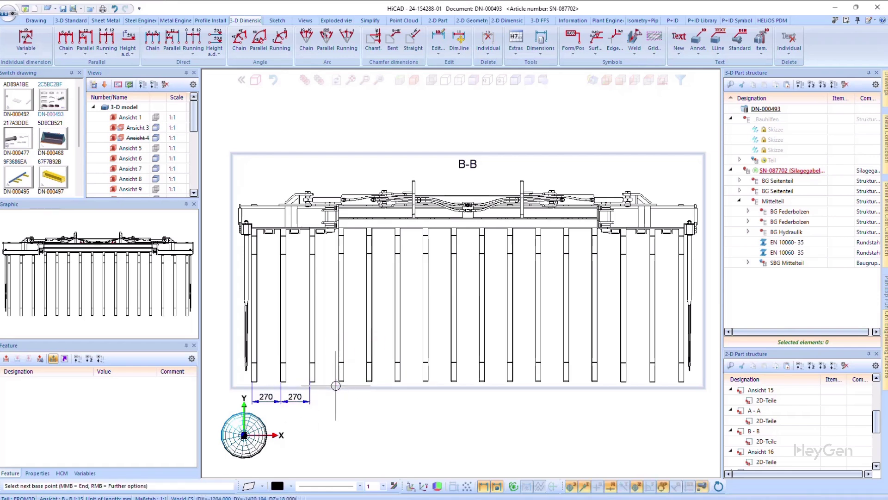
{"action": "middle_click", "coordinate": [363, 407]}
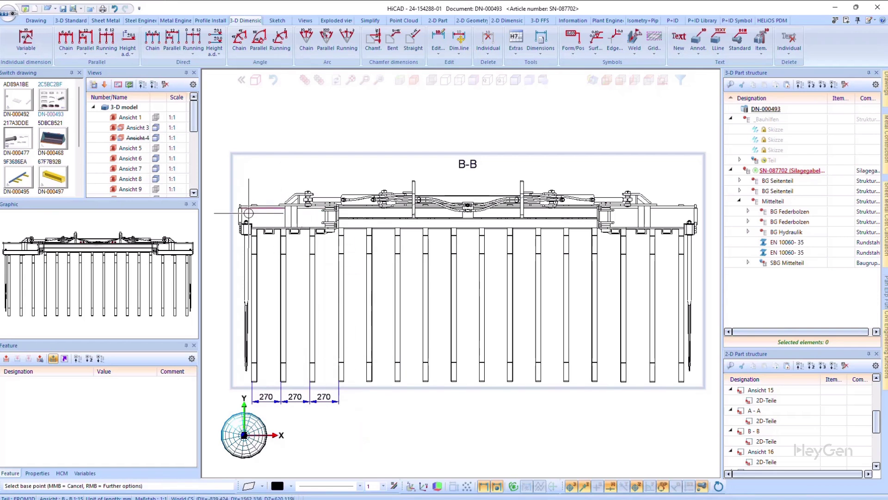
- Add a top chain dimension of 970, 1040 and 970 across the frame
{"action": "left_click", "coordinate": [412, 181]}
{"action": "left_click", "coordinate": [522, 182]}
{"action": "left_click", "coordinate": [627, 187]}
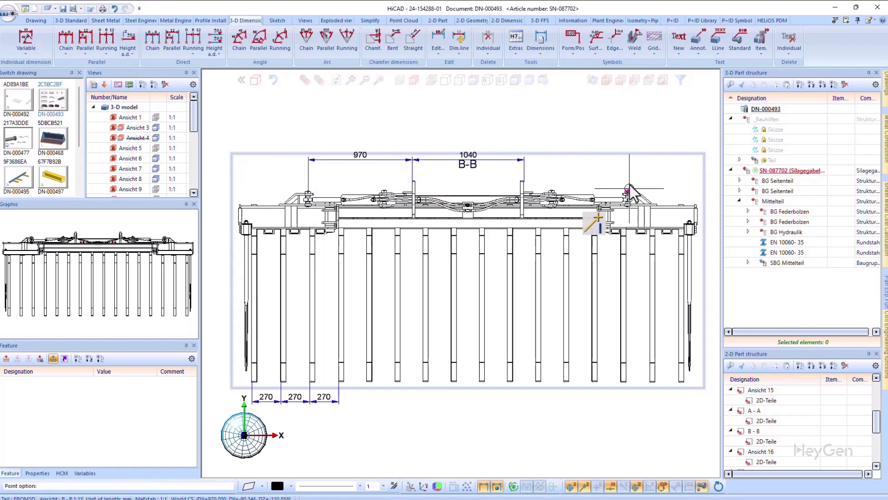
{"action": "middle_click", "coordinate": [554, 139]}
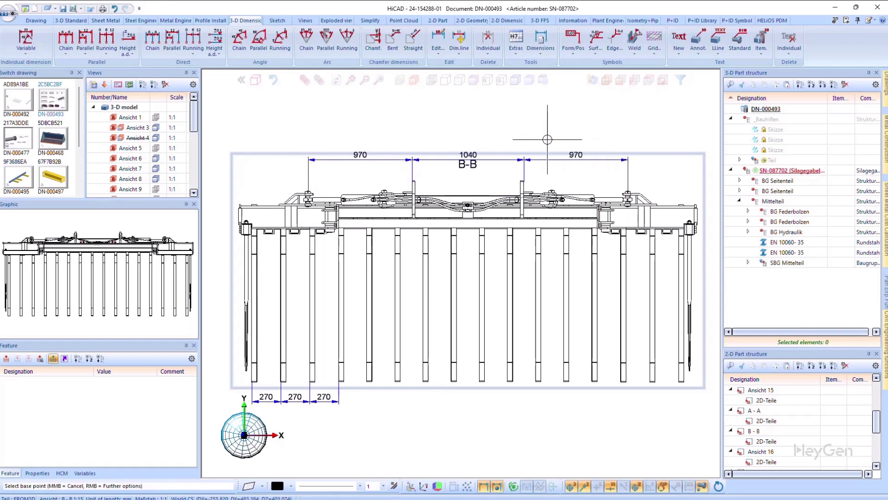
{"action": "middle_click", "coordinate": [550, 138]}
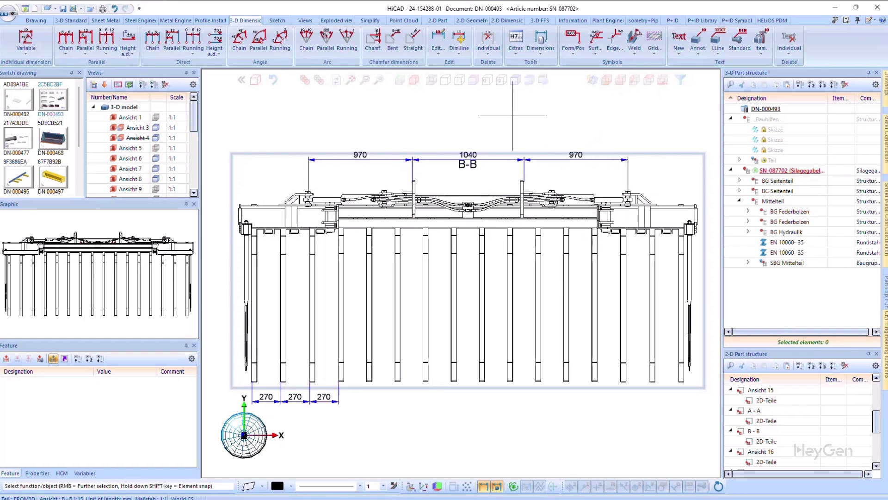